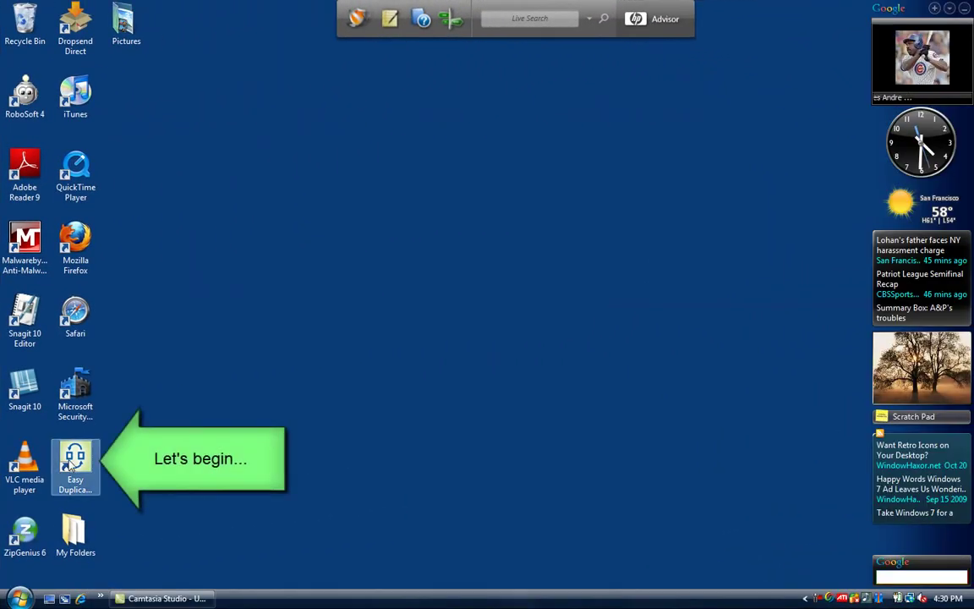
# Select the Easy Duplicate Finder shortcut on the Windows desktop.
pyautogui.click(72, 462)
# Launch Easy Duplicate Finder, page through two startup tips, then choose Get Started.
pyautogui.doubleClick(71, 464)
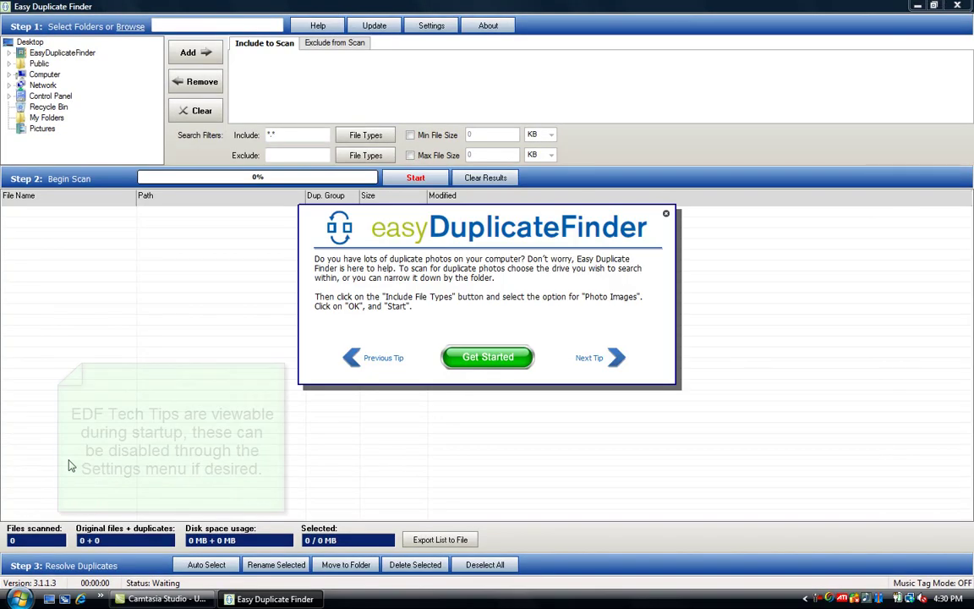
pyautogui.click(618, 366)
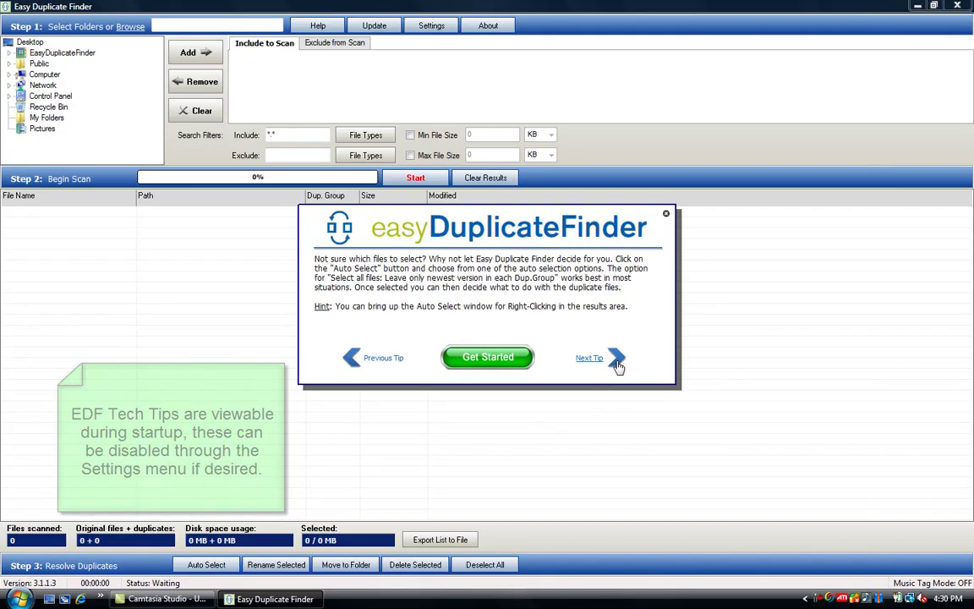
pyautogui.click(618, 365)
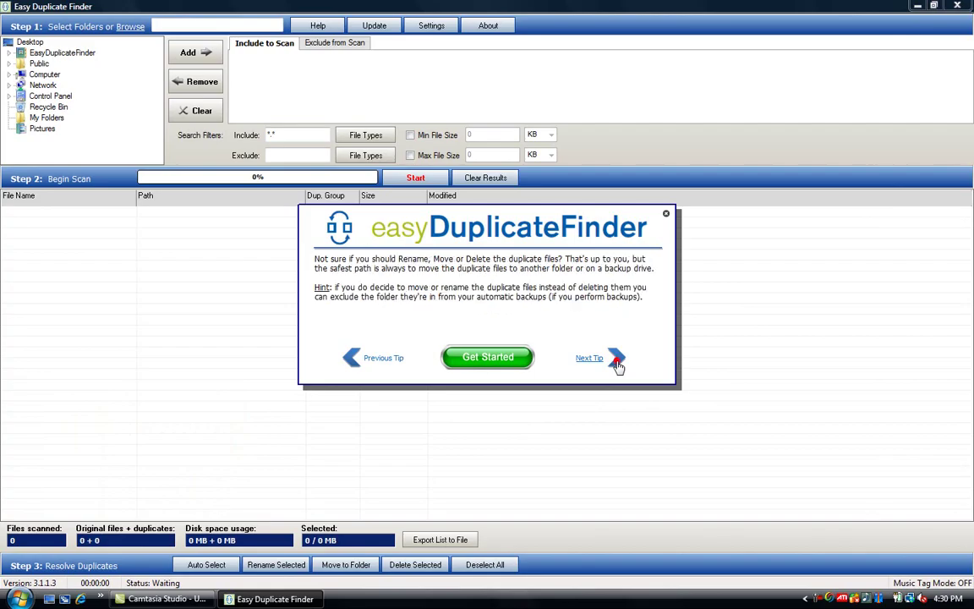
pyautogui.click(499, 366)
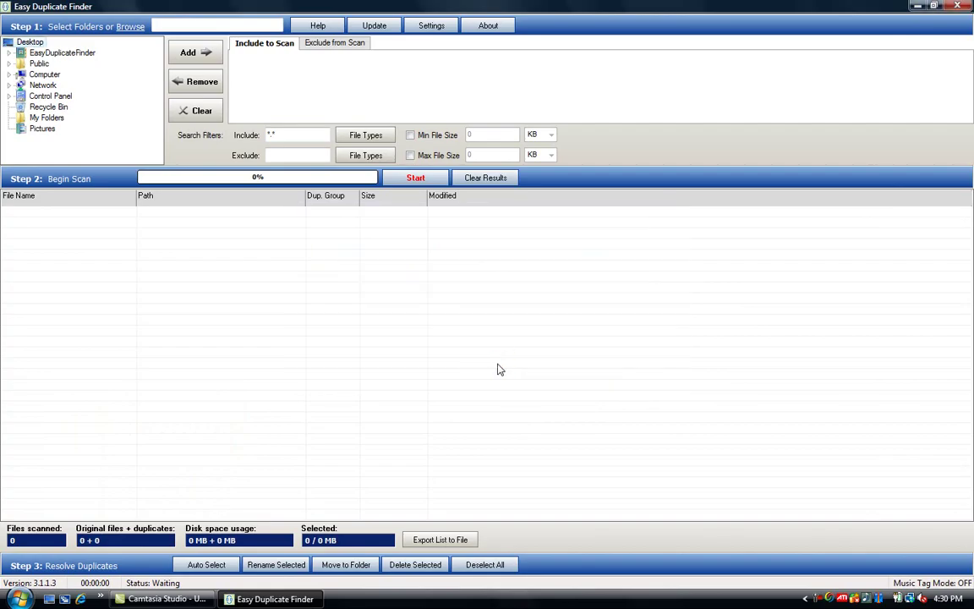
# Switch to Compare Music Tags, matching on Title and Artist only, and apply the settings.
pyautogui.click(430, 26)
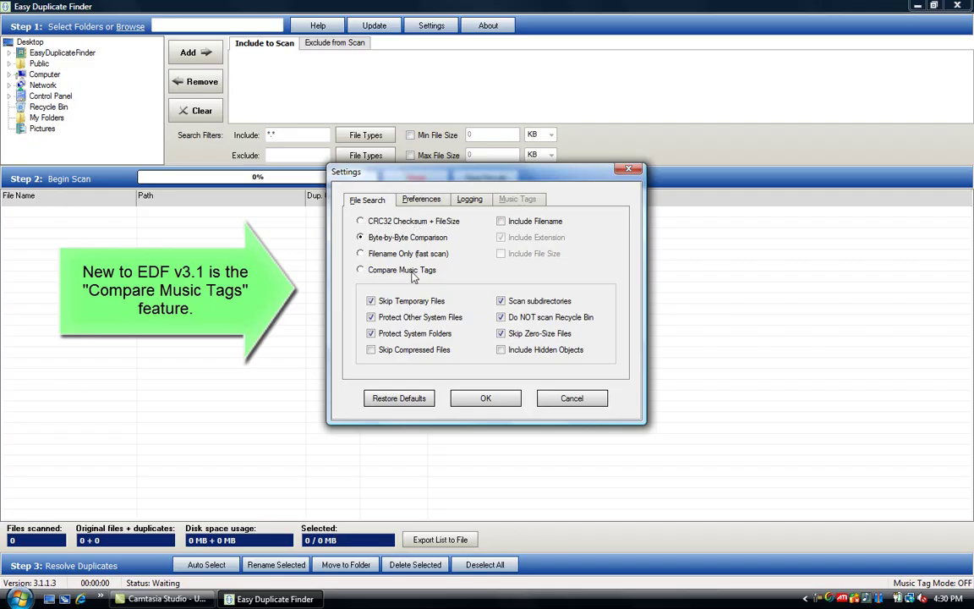
pyautogui.click(361, 271)
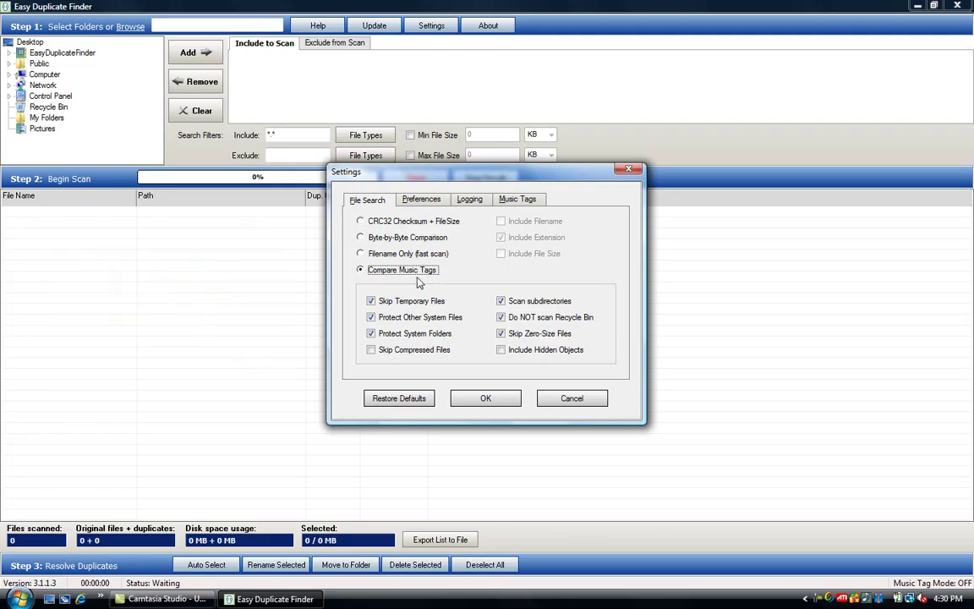
pyautogui.click(516, 200)
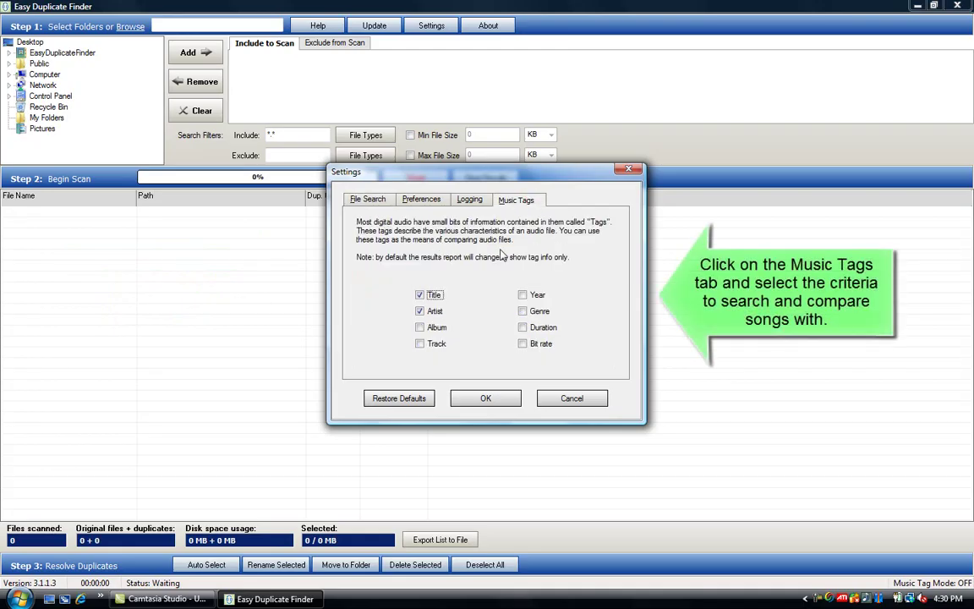
pyautogui.click(522, 311)
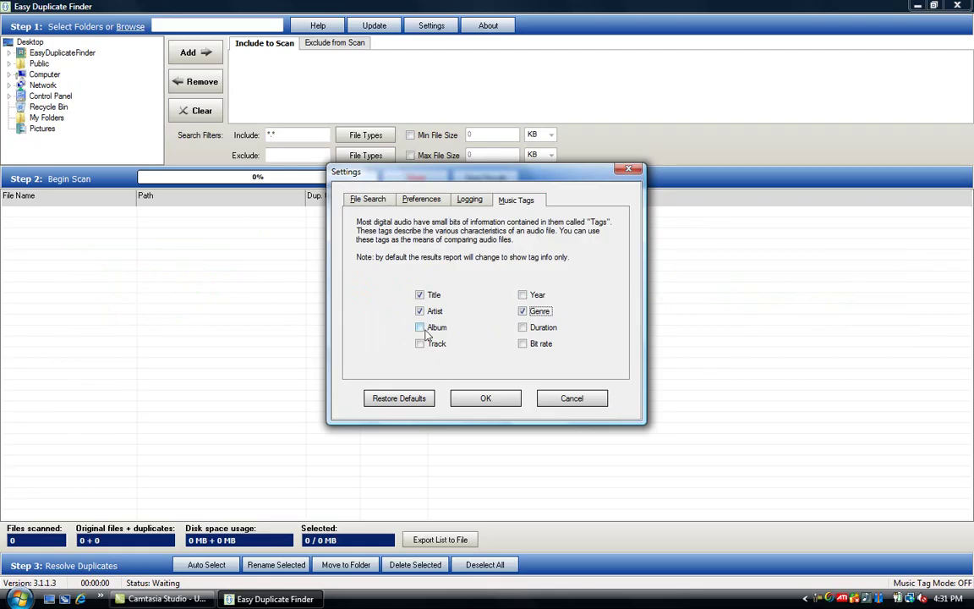
pyautogui.click(419, 327)
pyautogui.click(419, 311)
pyautogui.click(522, 311)
pyautogui.click(419, 327)
pyautogui.click(420, 311)
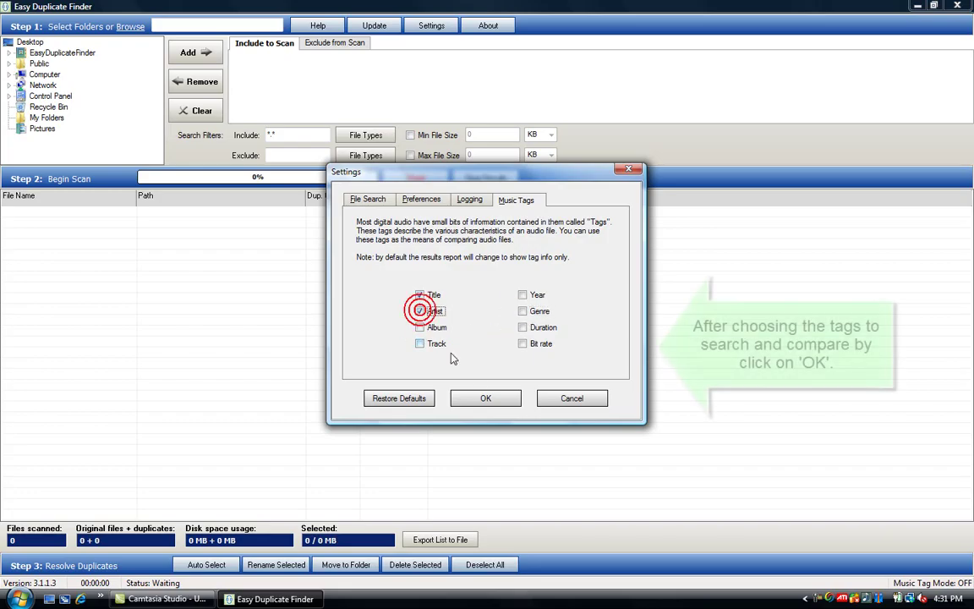
pyautogui.click(479, 402)
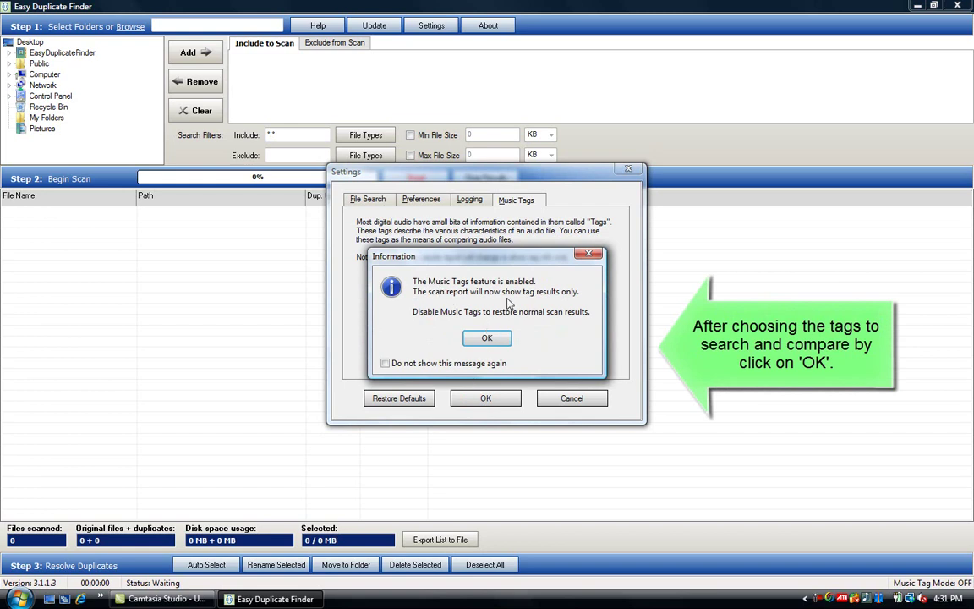
pyautogui.click(489, 338)
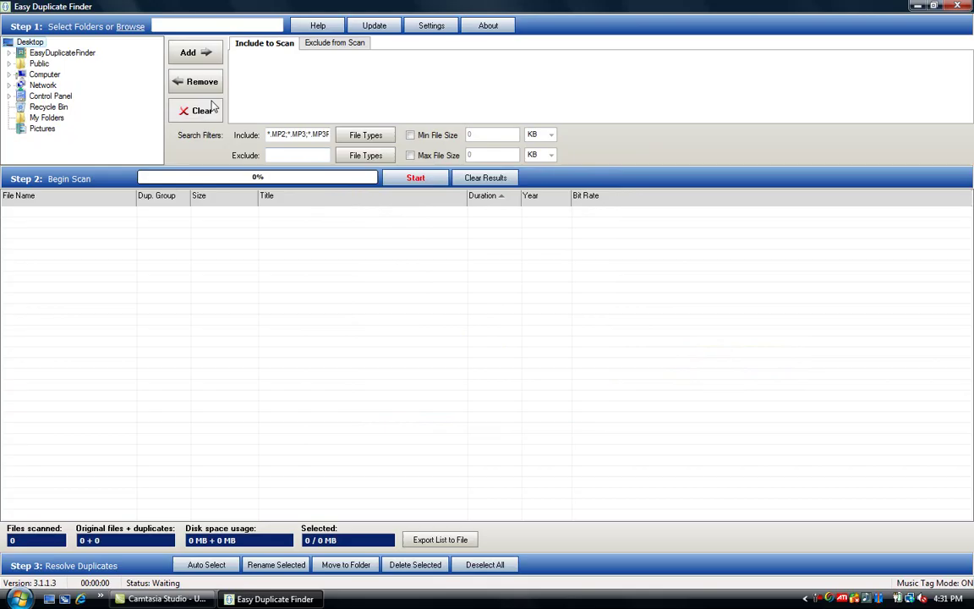
# Add the FreeAgent500 (G:) drive to the scan list and review the searched file types.
pyautogui.click(9, 74)
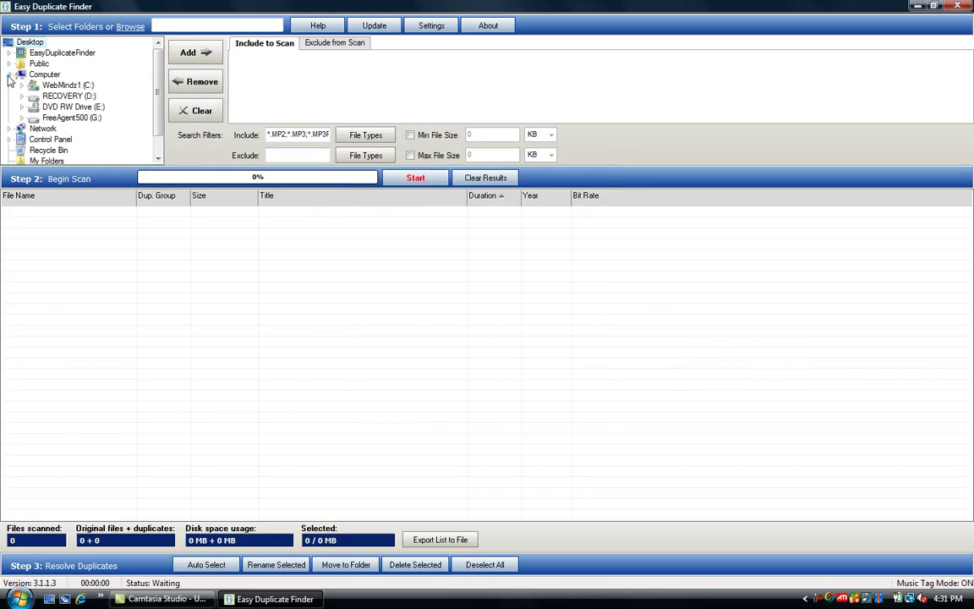
pyautogui.click(64, 118)
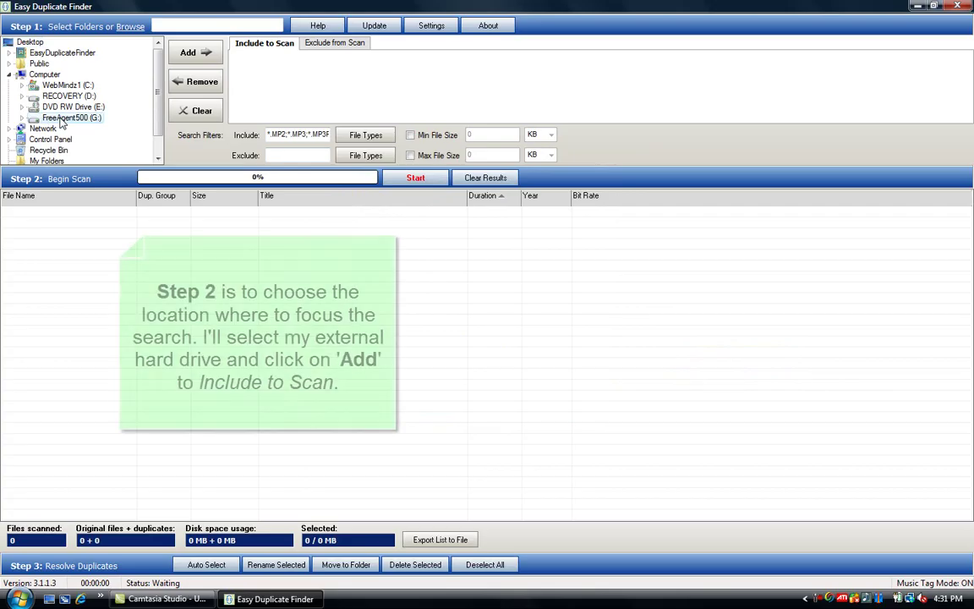
pyautogui.click(201, 56)
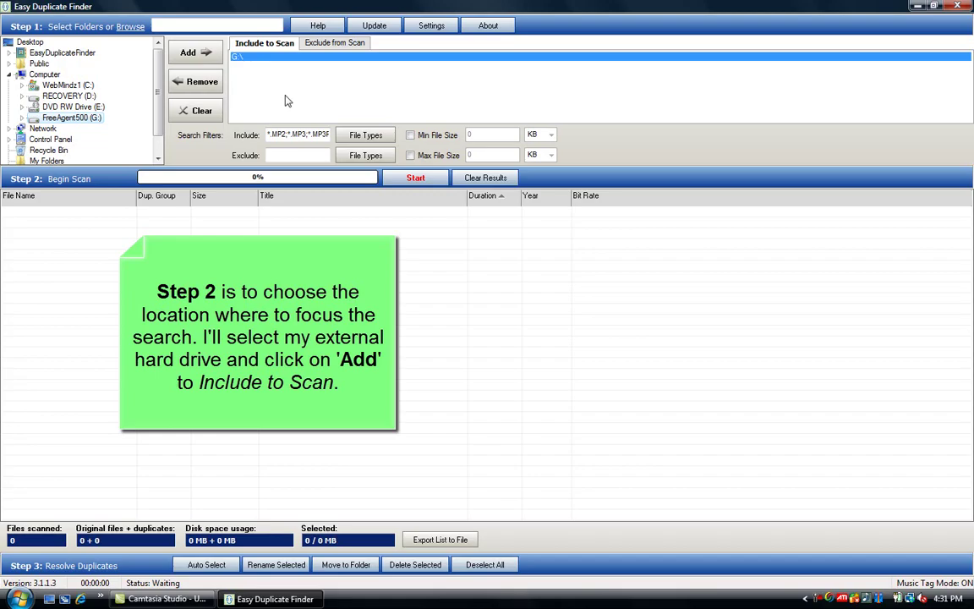
pyautogui.click(366, 135)
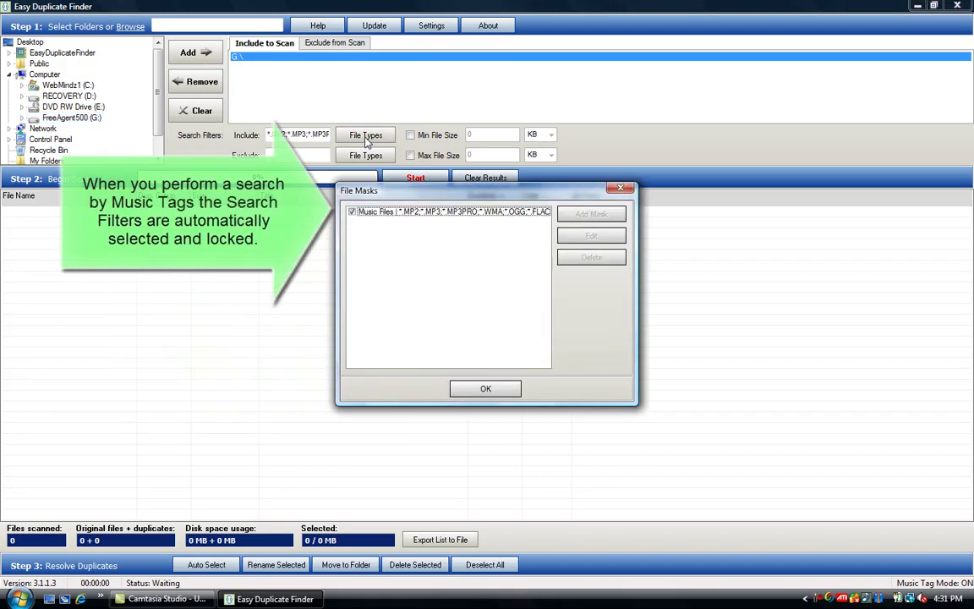
pyautogui.click(485, 390)
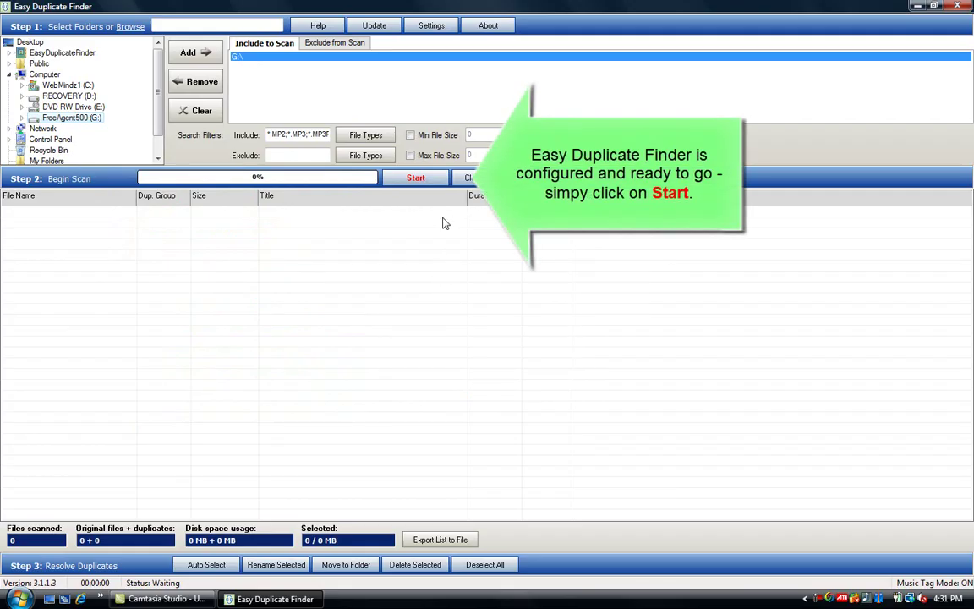
# Scan G: for duplicates and close the summary of 295 duplicates among 3,204 files.
pyautogui.click(418, 179)
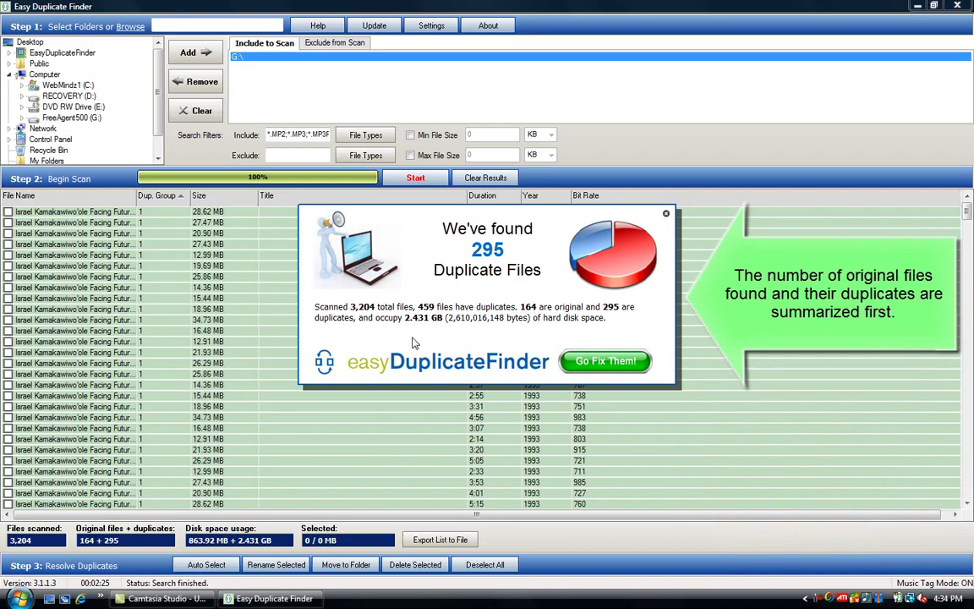
pyautogui.click(605, 361)
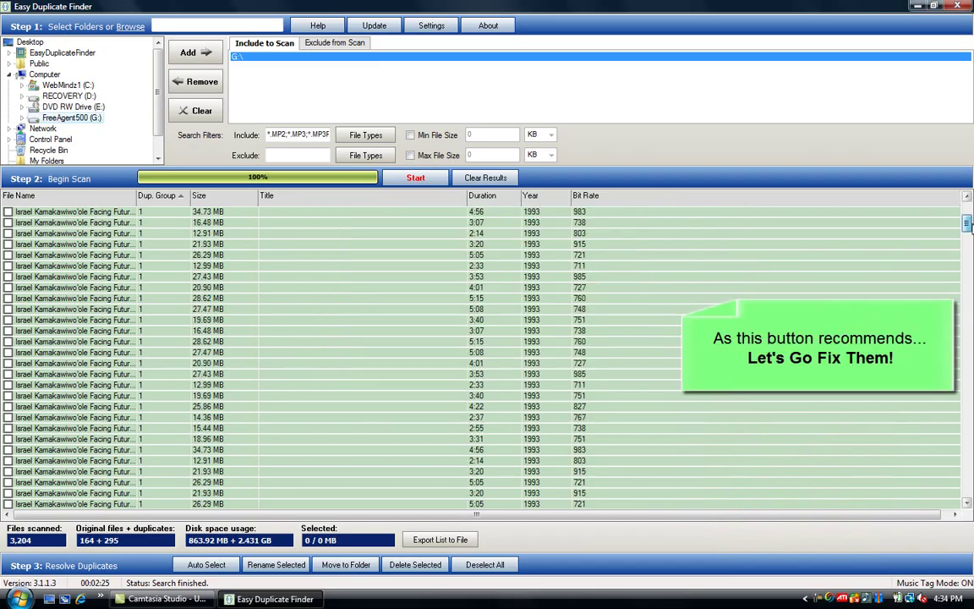
# Add a Path column to the results and widen the Bit Rate column.
pyautogui.scroll(-9, 739, 293)
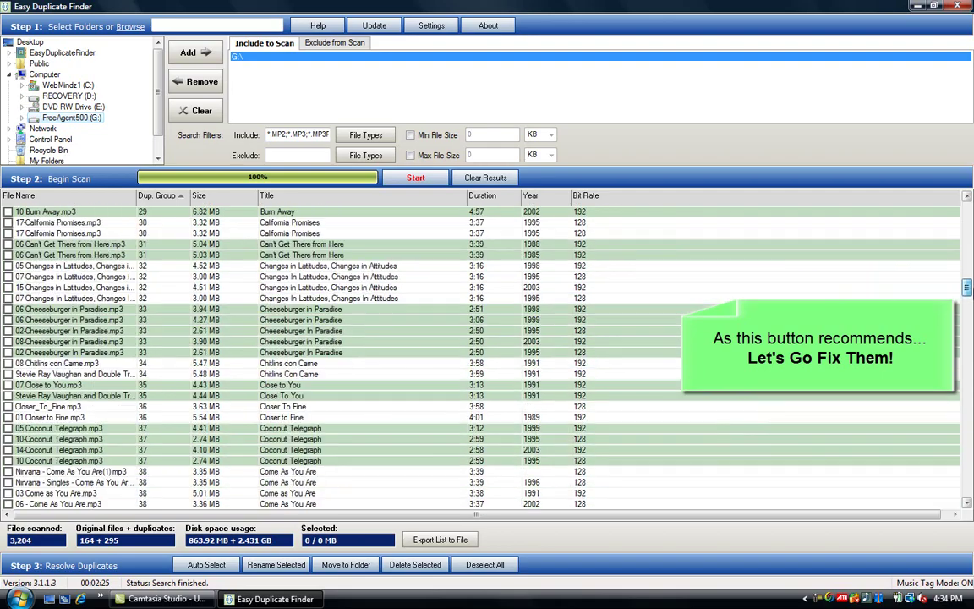
pyautogui.scroll(-4, 740, 294)
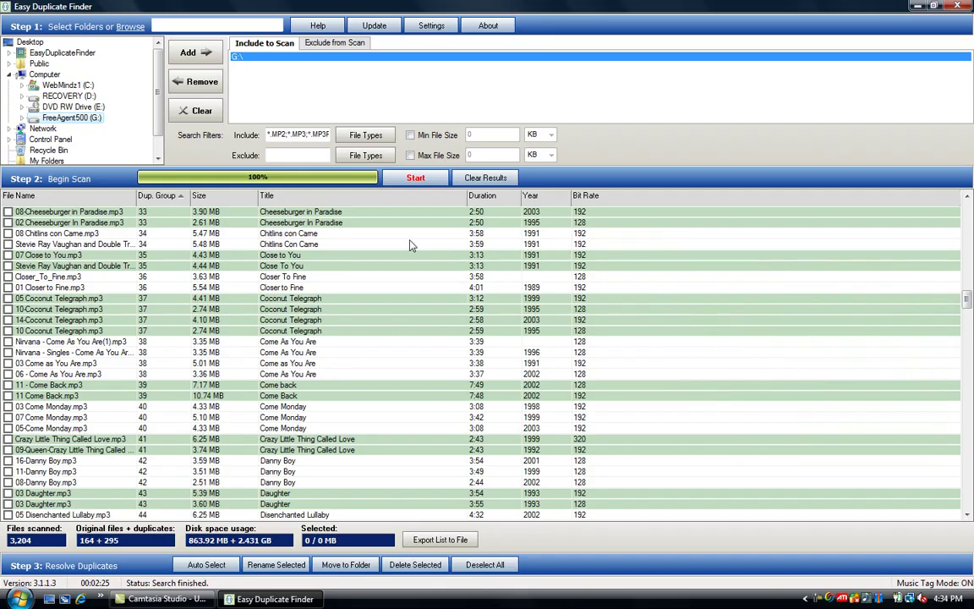
pyautogui.rightClick(598, 196)
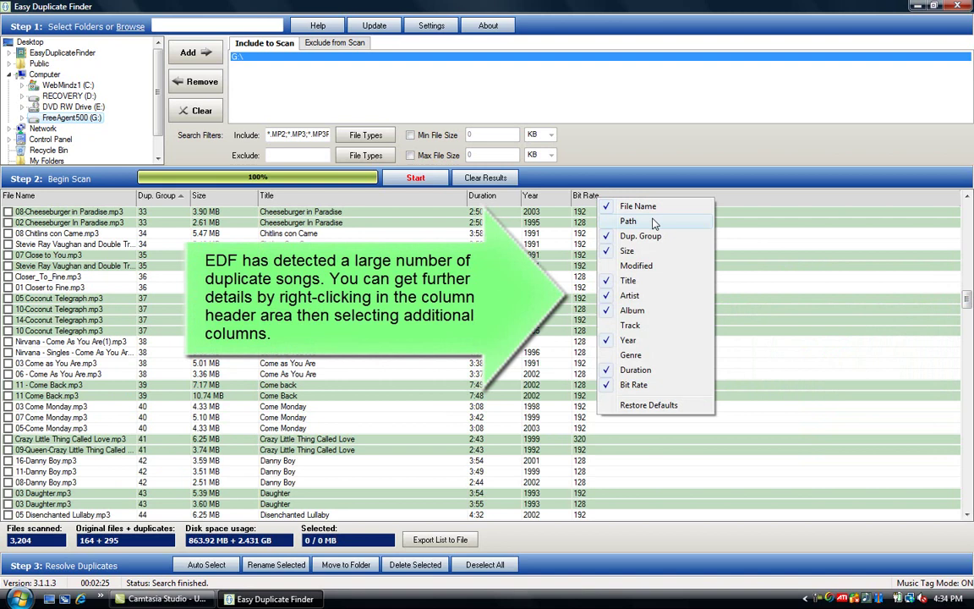
pyautogui.click(652, 222)
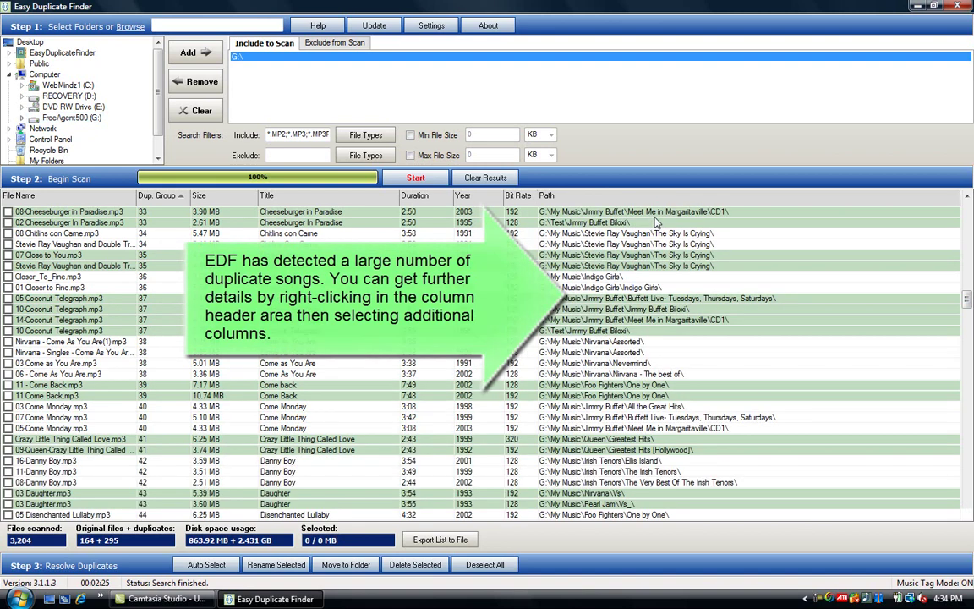
pyautogui.moveTo(538, 201); pyautogui.dragTo(585, 204)
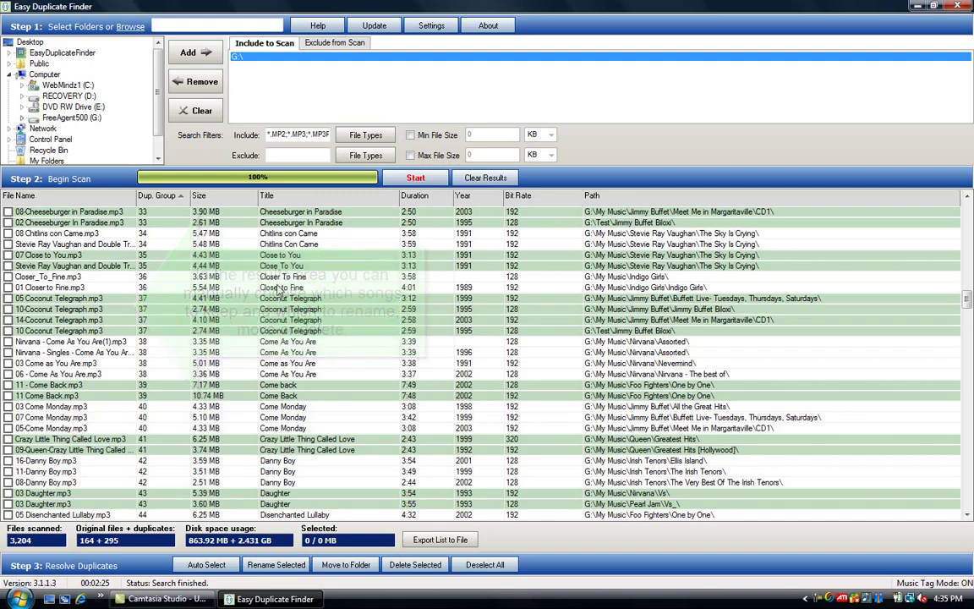
pyautogui.click(8, 298)
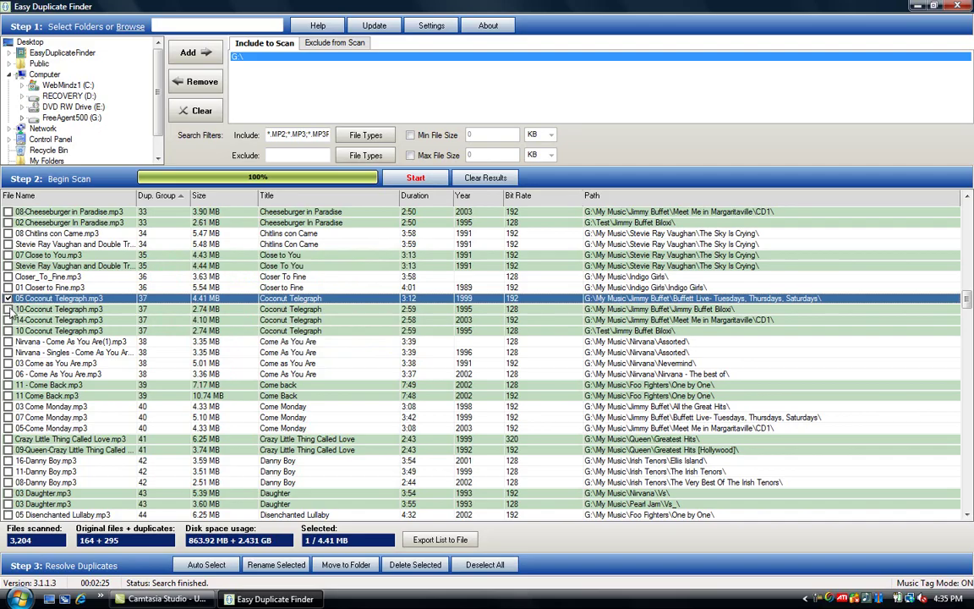
pyautogui.click(8, 310)
pyautogui.click(9, 321)
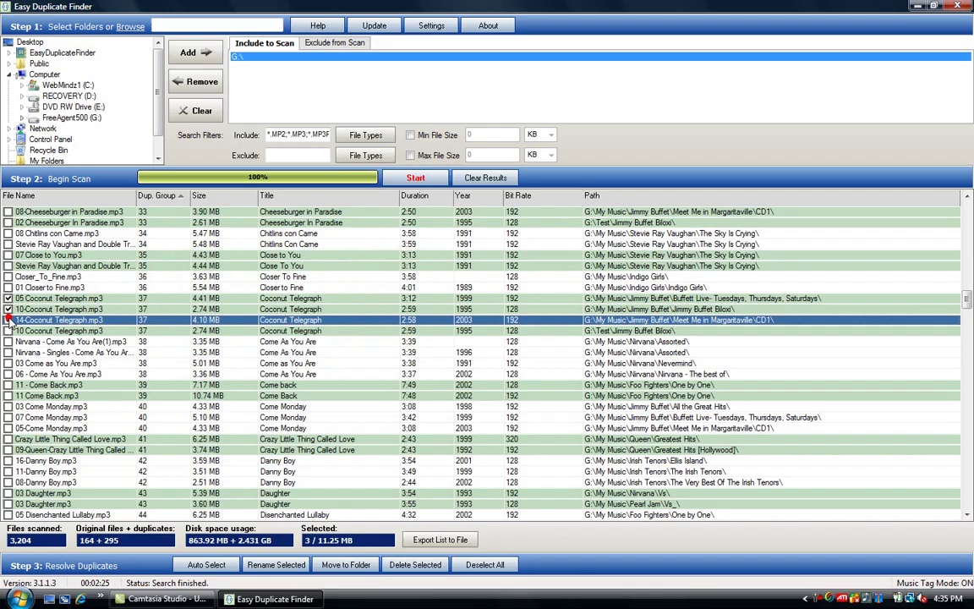
pyautogui.click(485, 564)
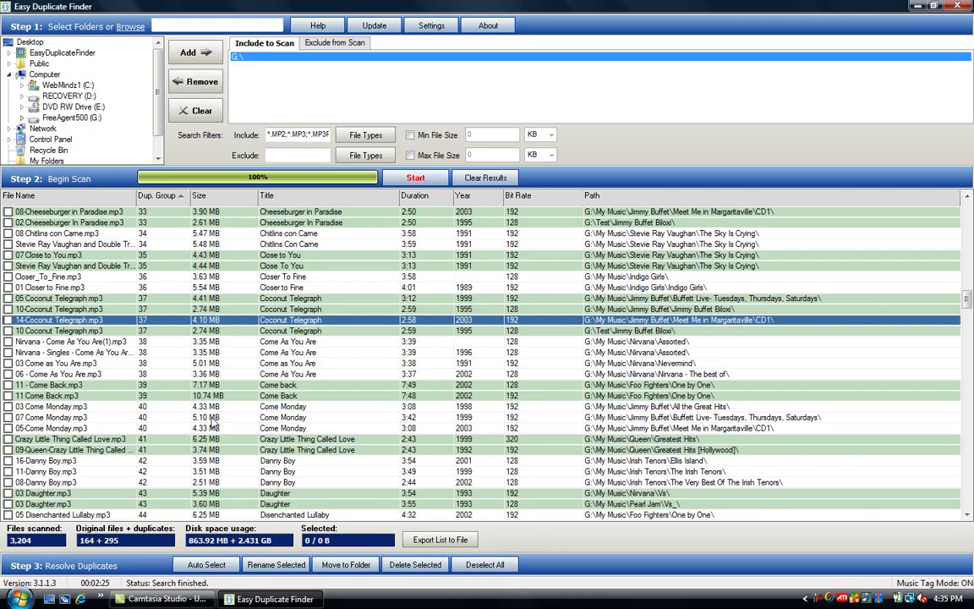
# Auto-select all but the highest-bit-rate copy per group (295 files) and bring up Rename Selected.
pyautogui.rightClick(110, 309)
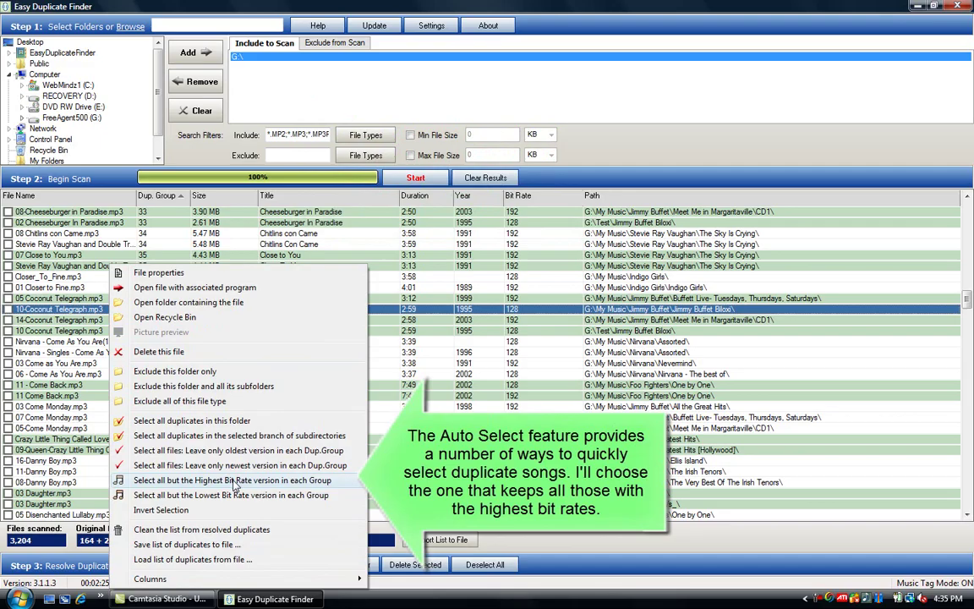
pyautogui.click(235, 480)
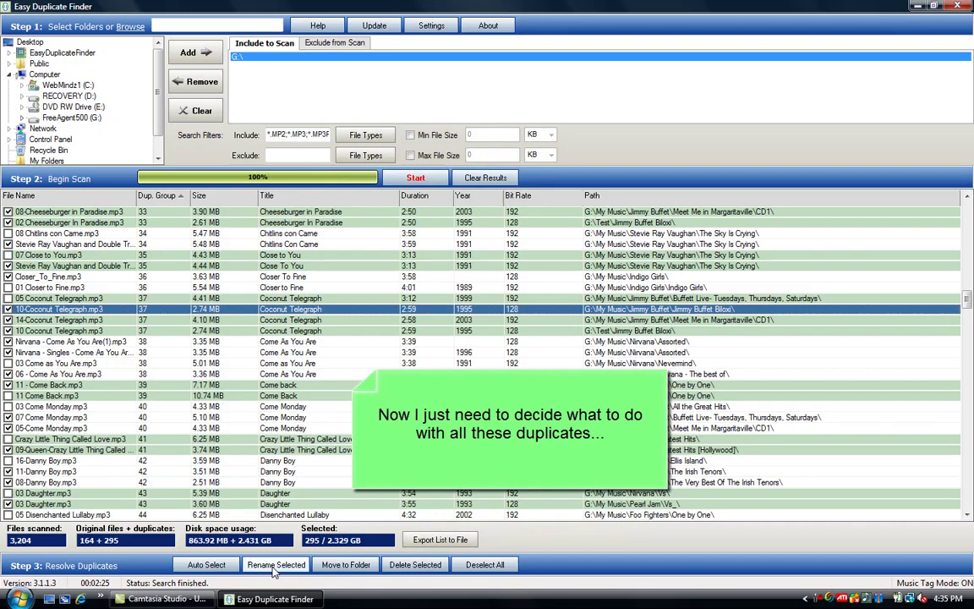
pyautogui.click(272, 566)
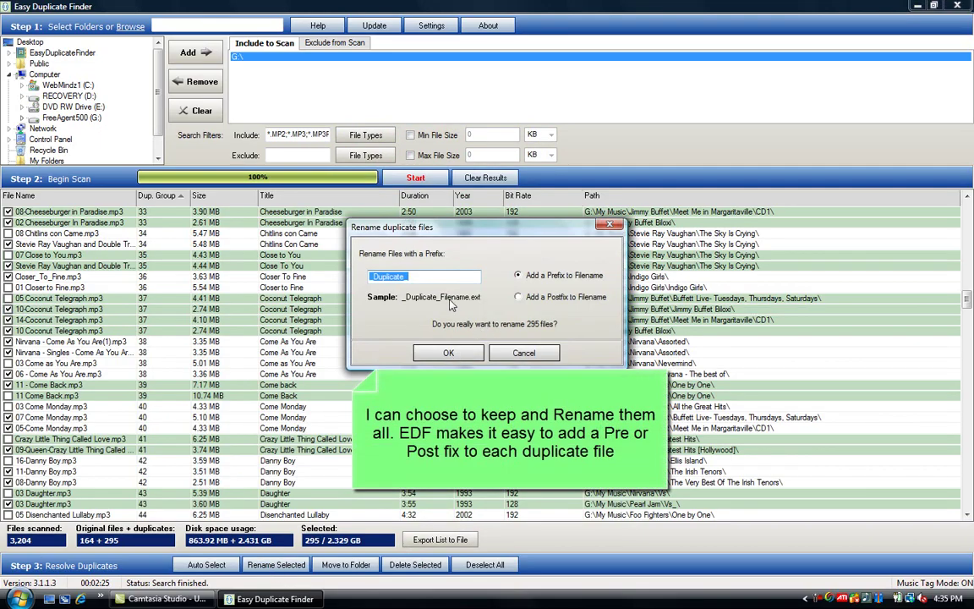
# Cancel the rename (after trying Postfix) and the Move to Folder dialog without changes.
pyautogui.click(519, 297)
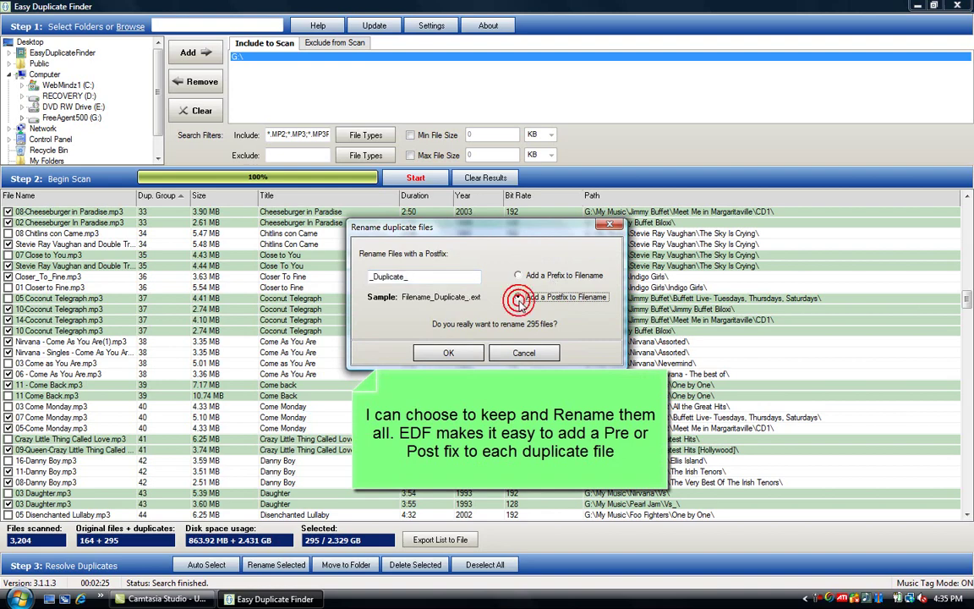
pyautogui.click(524, 353)
pyautogui.click(342, 564)
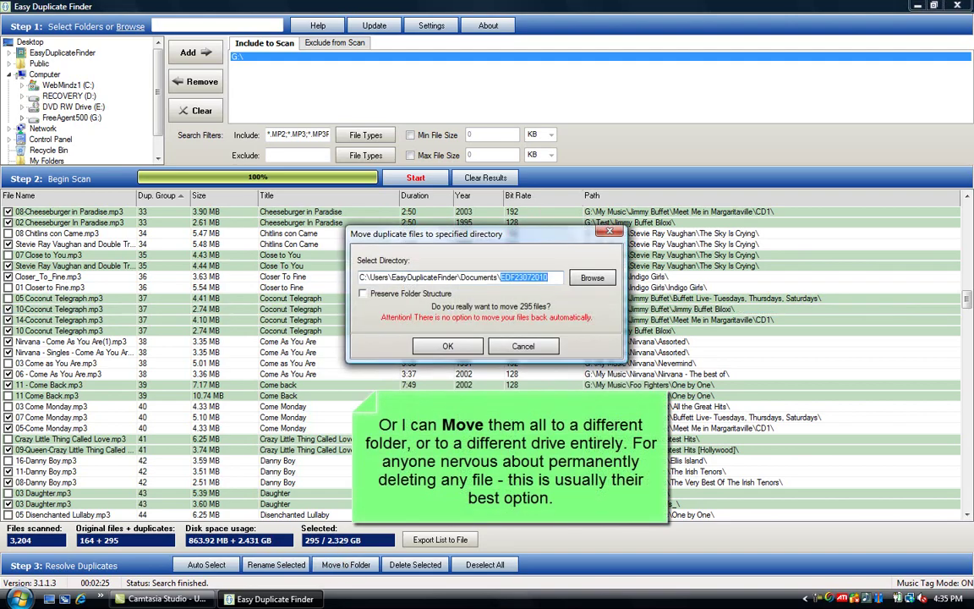
pyautogui.click(590, 279)
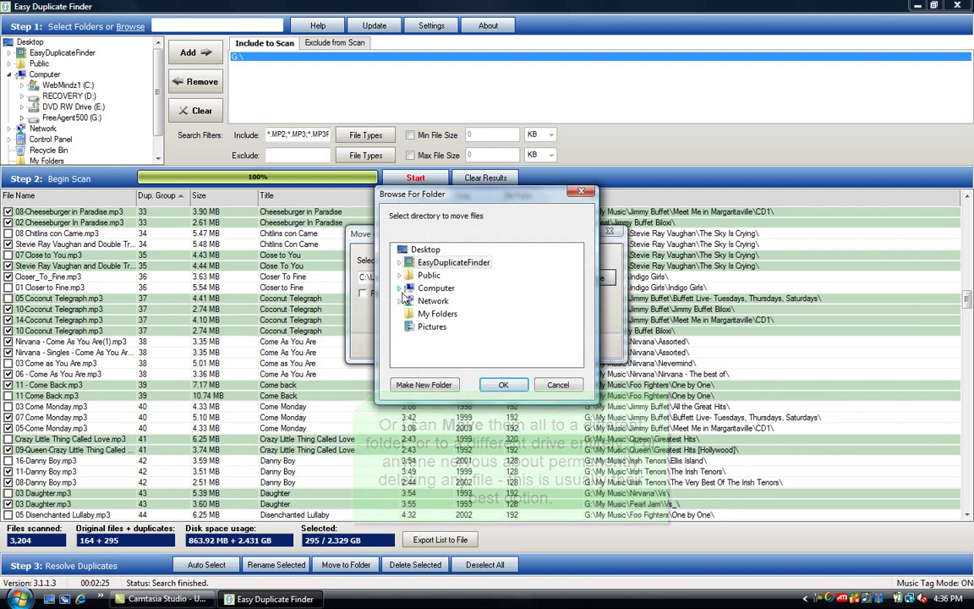
pyautogui.click(559, 385)
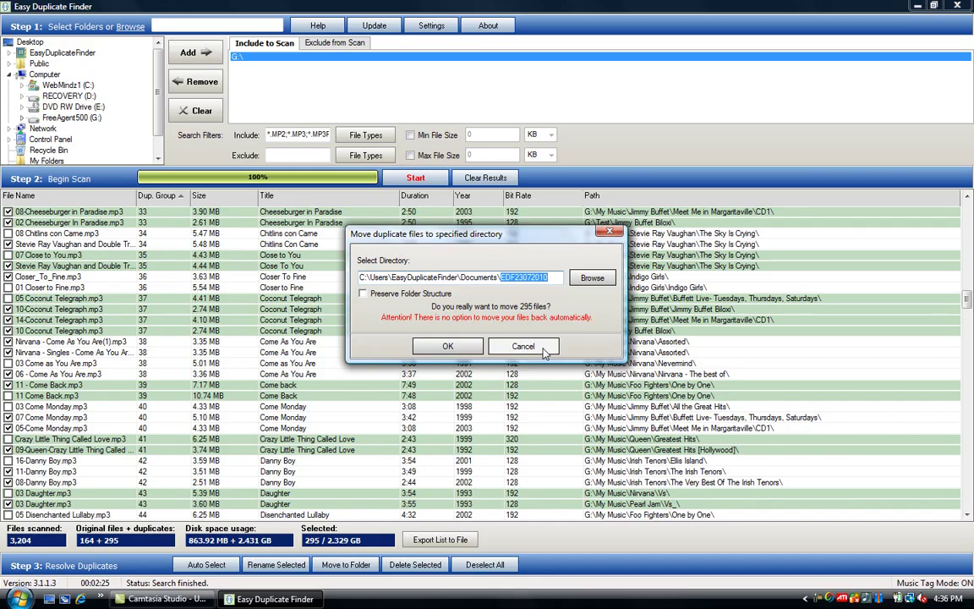
pyautogui.click(545, 349)
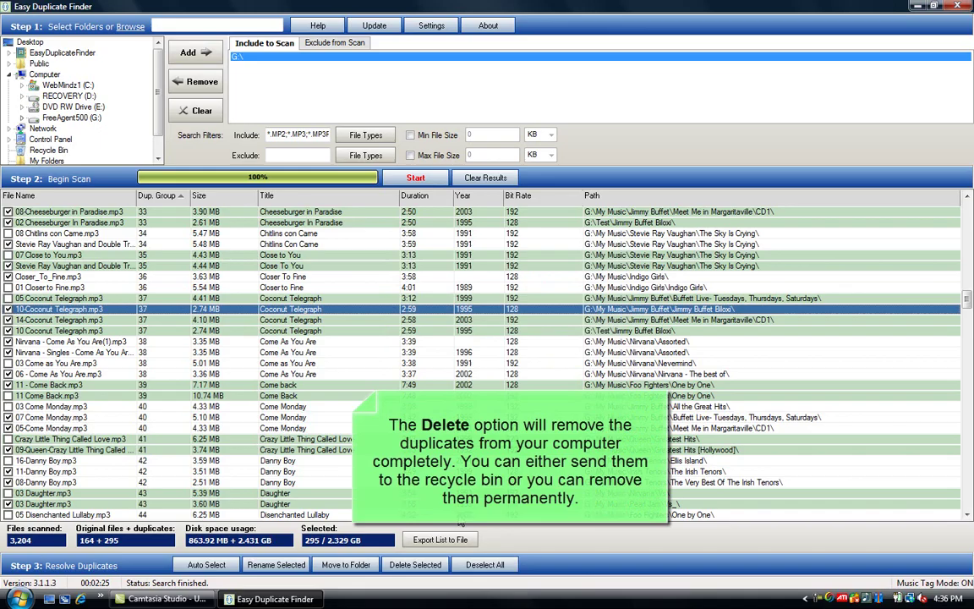
# Try the Delete Selected options, restore Recycle Bin deletion, and cancel without deleting anything.
pyautogui.click(415, 564)
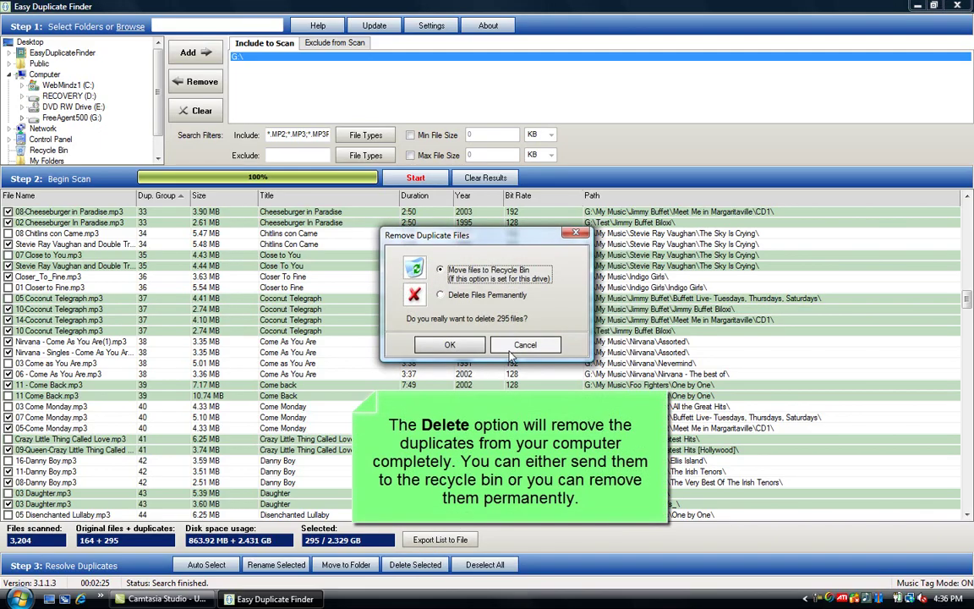
pyautogui.click(497, 297)
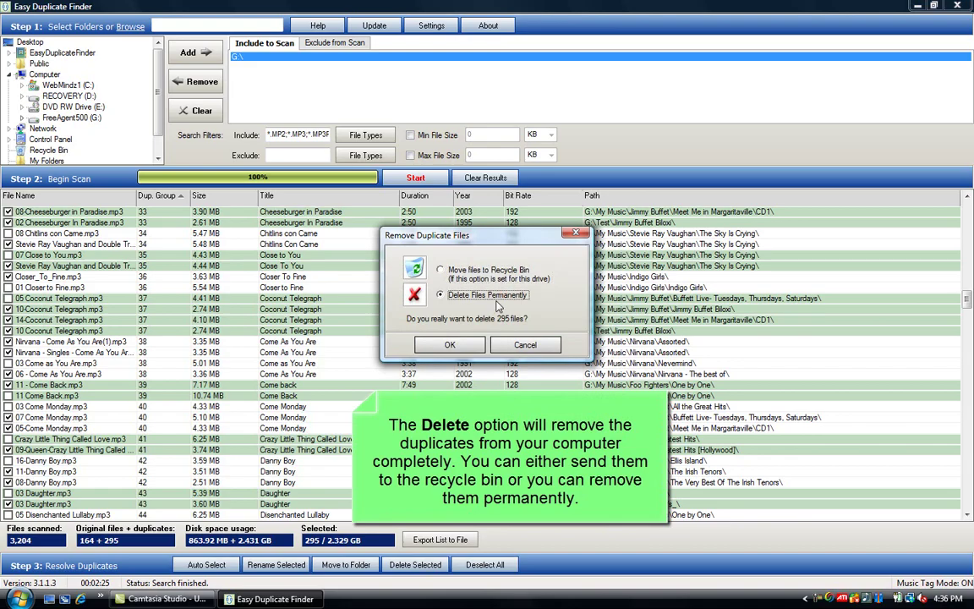
pyautogui.click(502, 277)
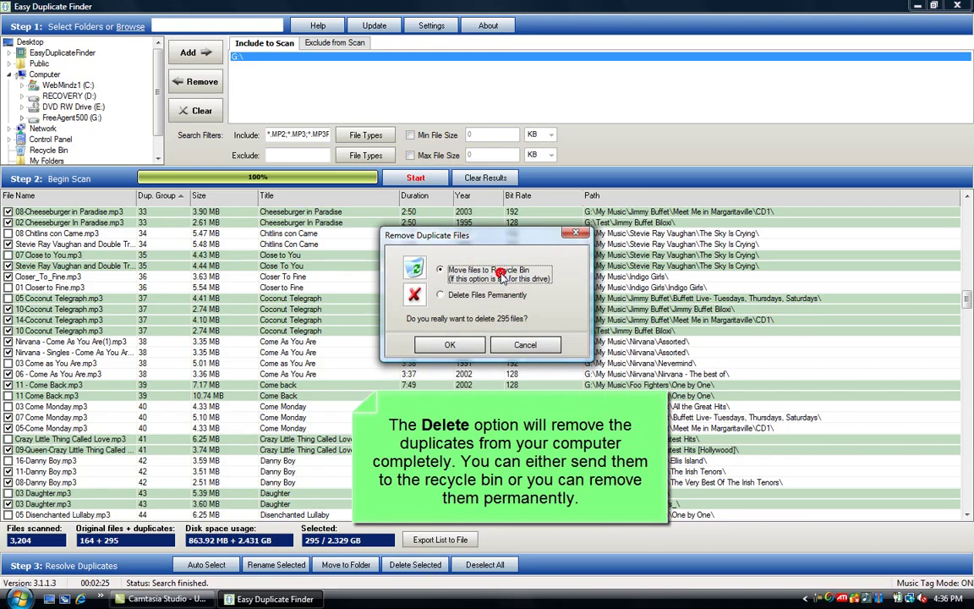
pyautogui.click(523, 345)
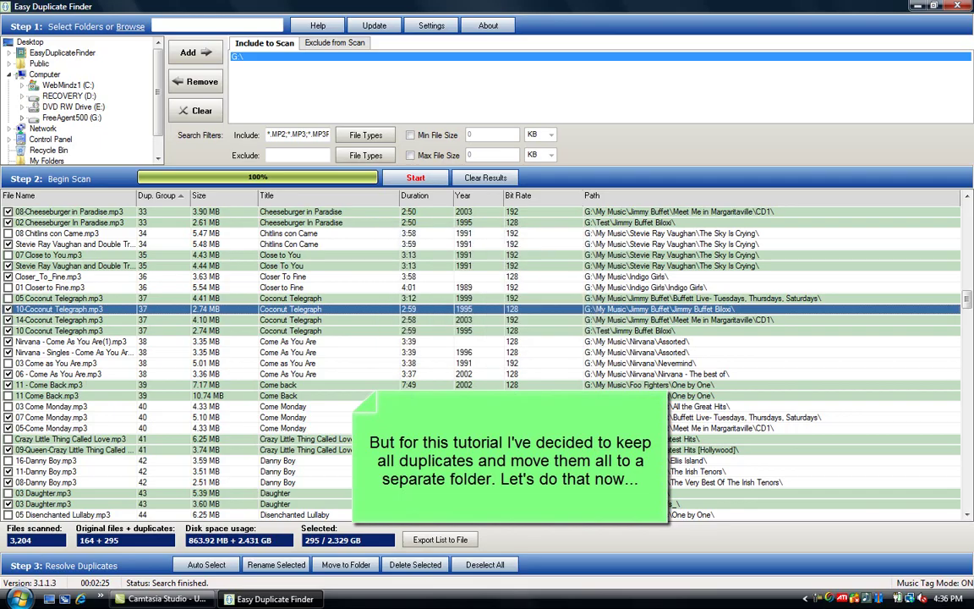
pyautogui.click(503, 566)
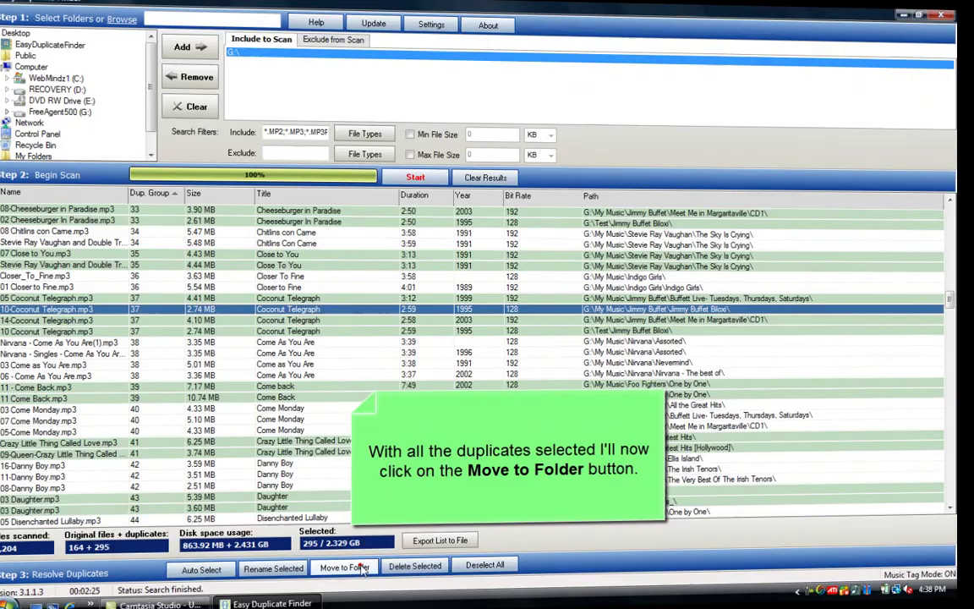
# Target a new G:\allmyduplicates folder for the move, preserving folder structure, and proceed.
pyautogui.click(362, 565)
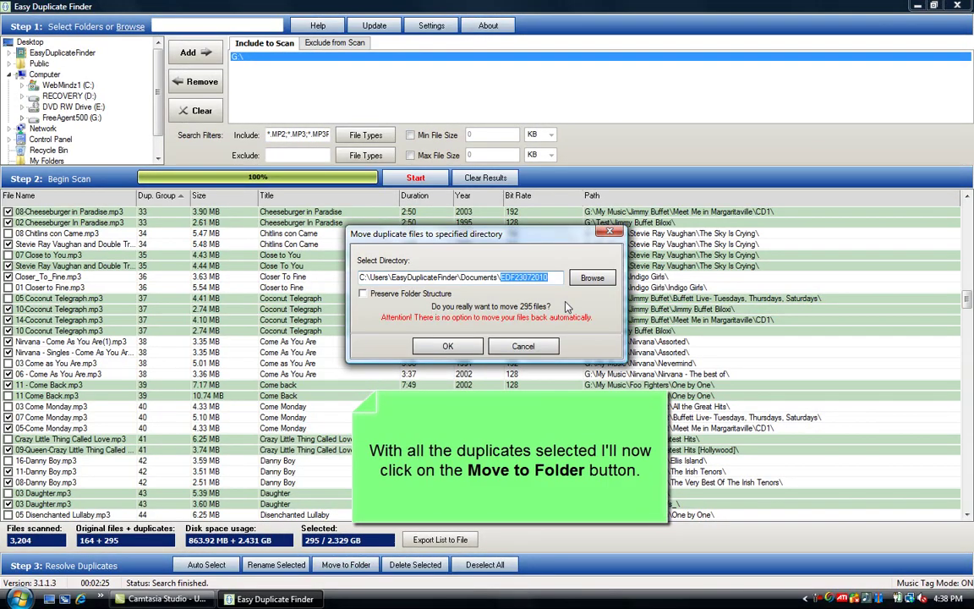
pyautogui.click(592, 277)
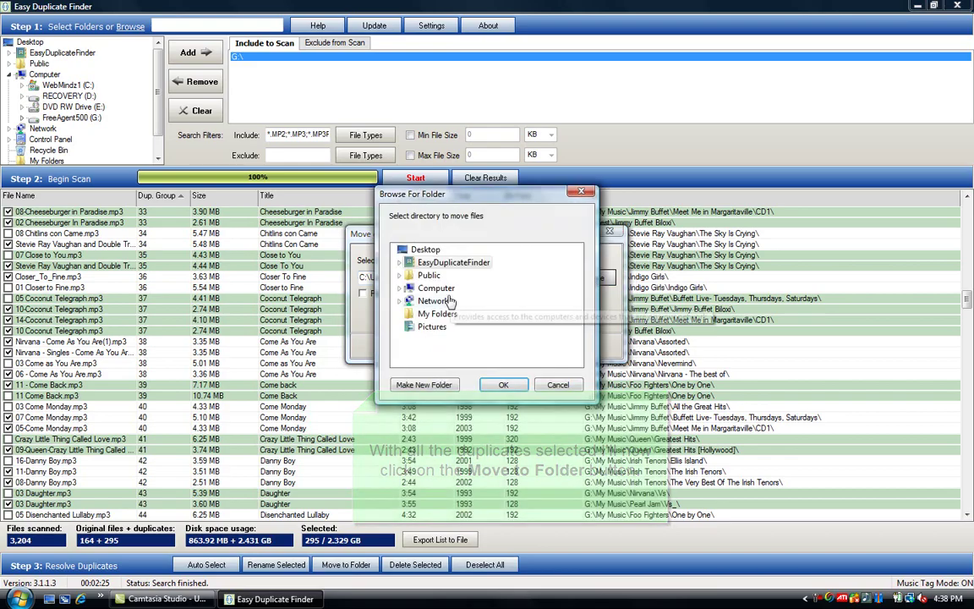
pyautogui.click(399, 288)
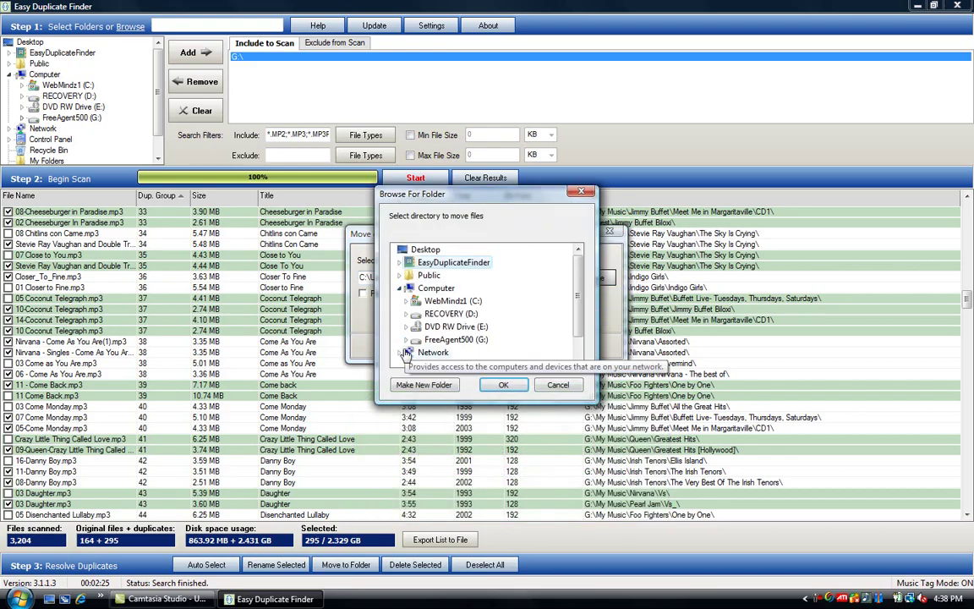
pyautogui.click(406, 339)
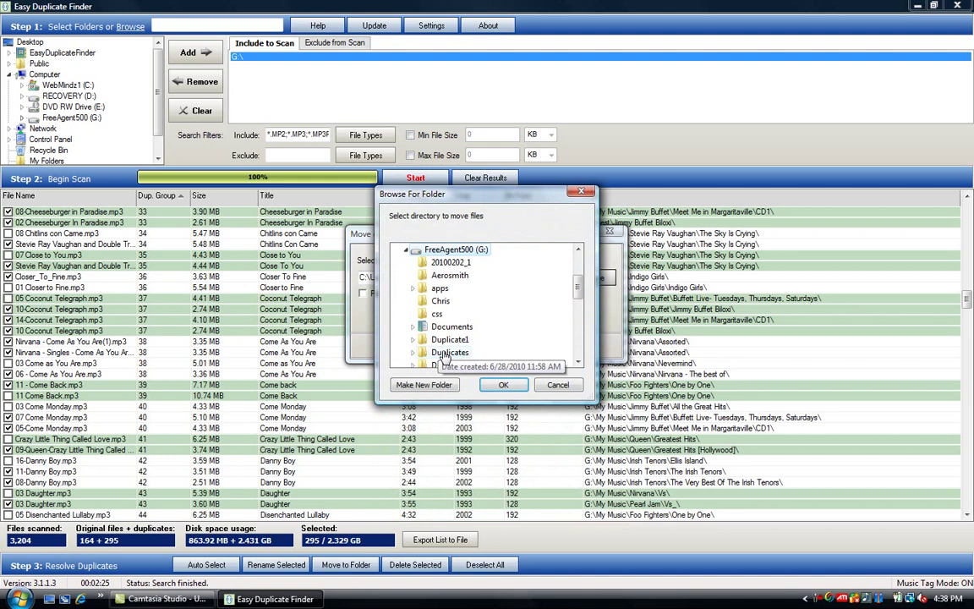
pyautogui.click(443, 387)
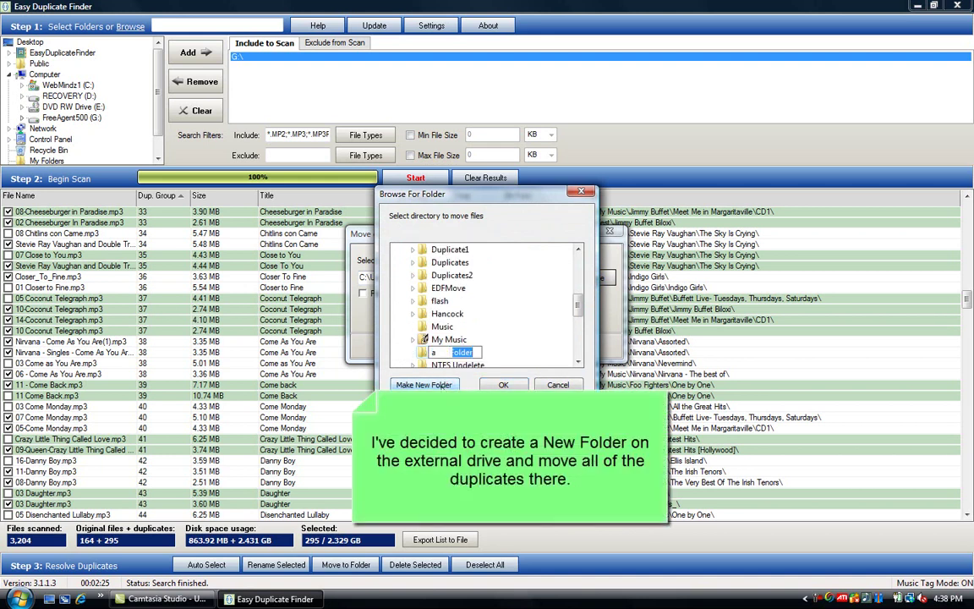
pyautogui.write('allmyduplicates')
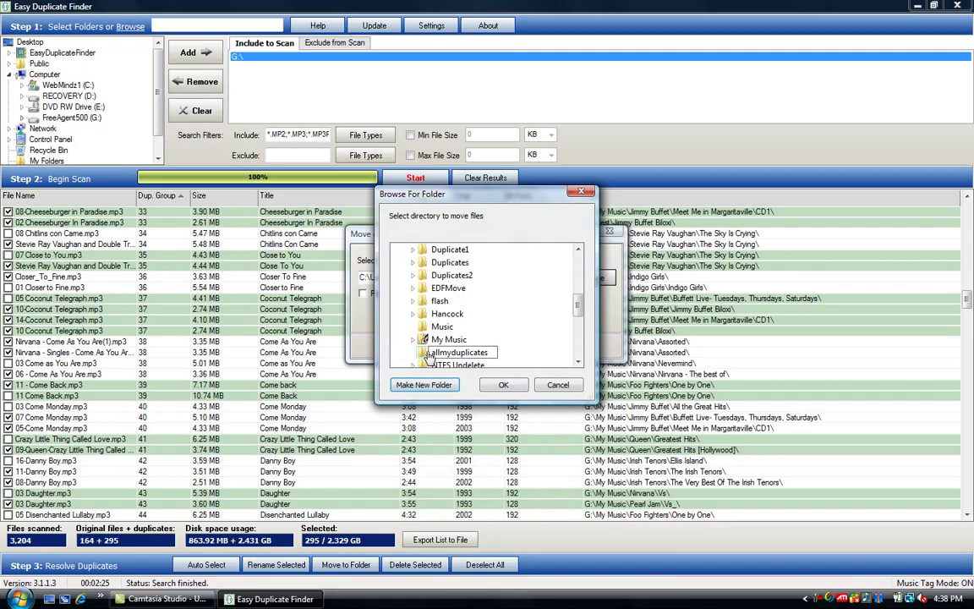
pyautogui.press('Return')
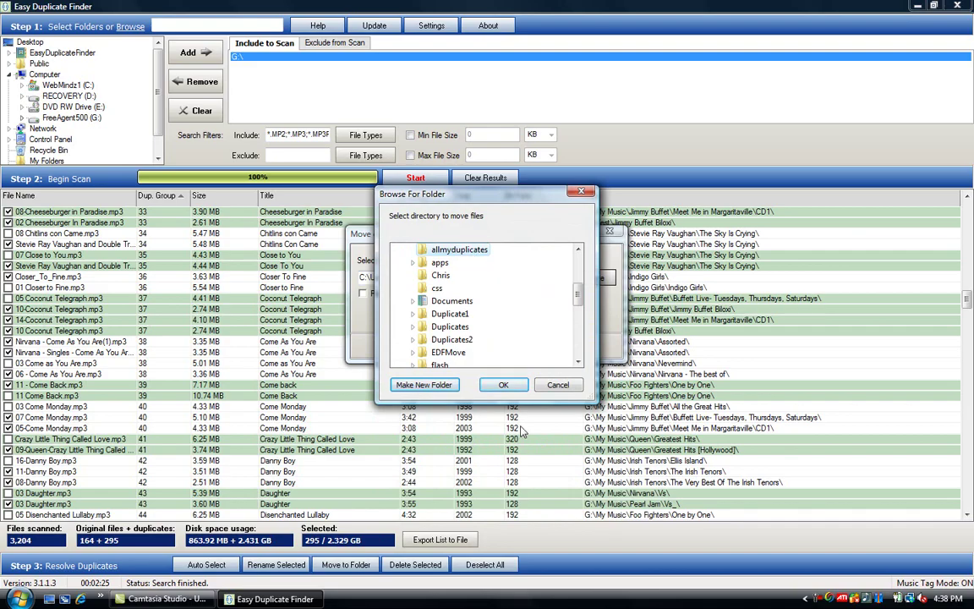
pyautogui.click(503, 385)
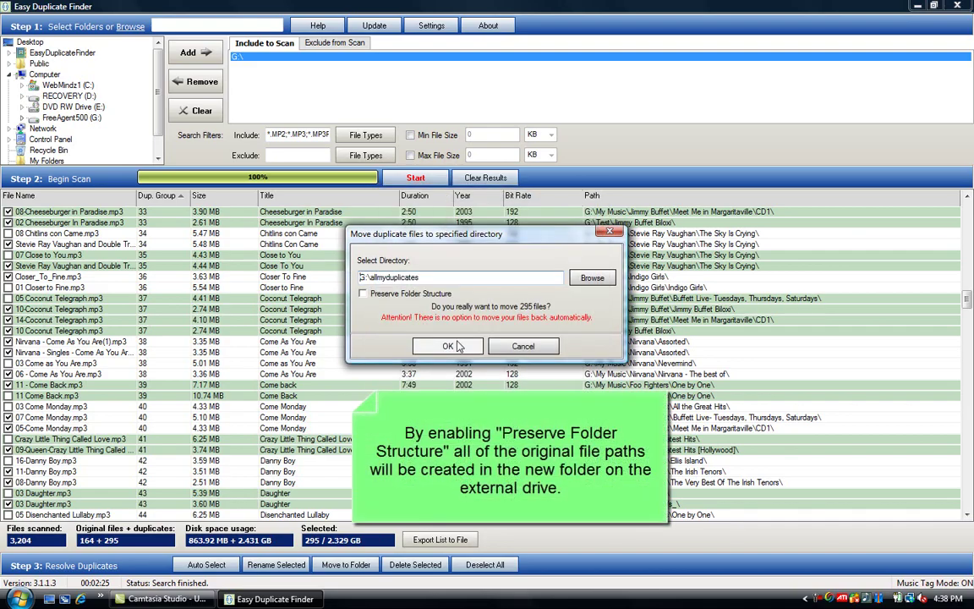
pyautogui.click(362, 294)
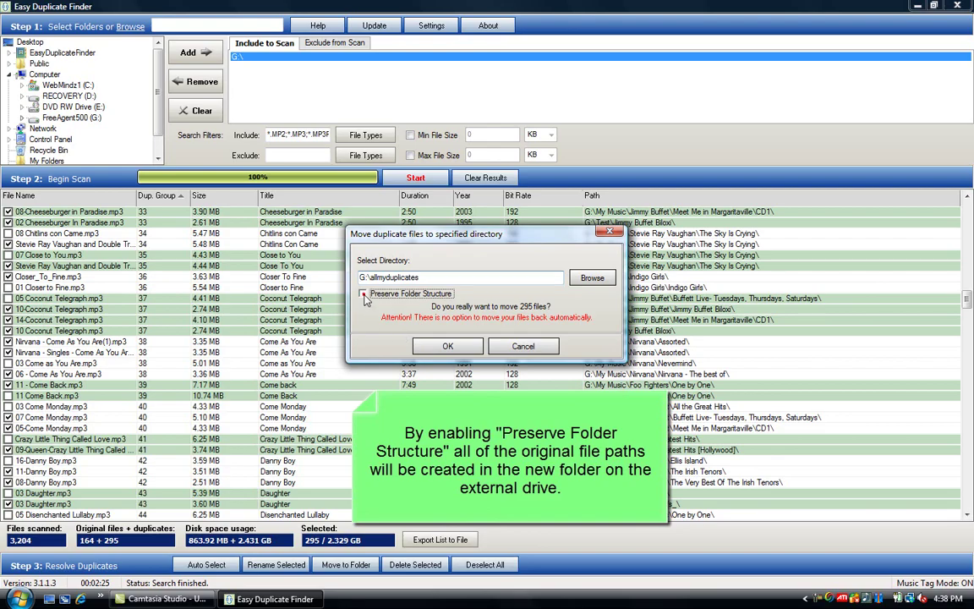
pyautogui.click(449, 347)
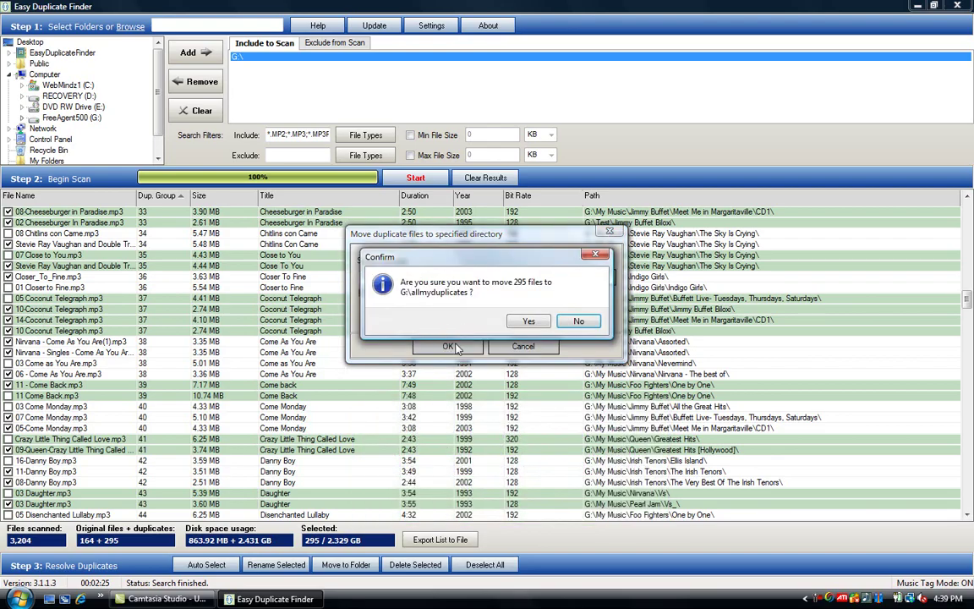
# Confirm moving the 295 files to G:\allmyduplicates, then clear resolved duplicates from the list.
pyautogui.click(529, 322)
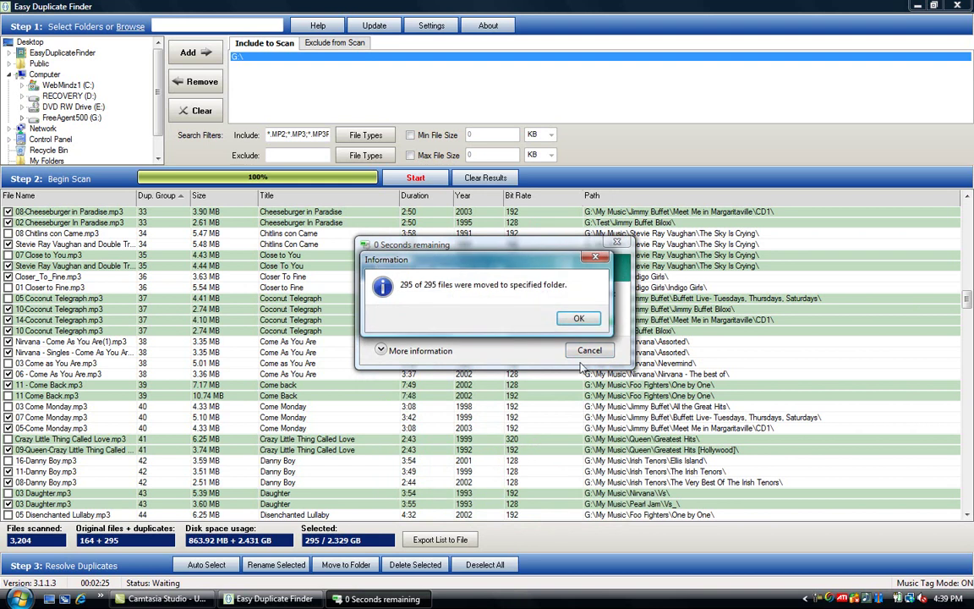
pyautogui.click(578, 319)
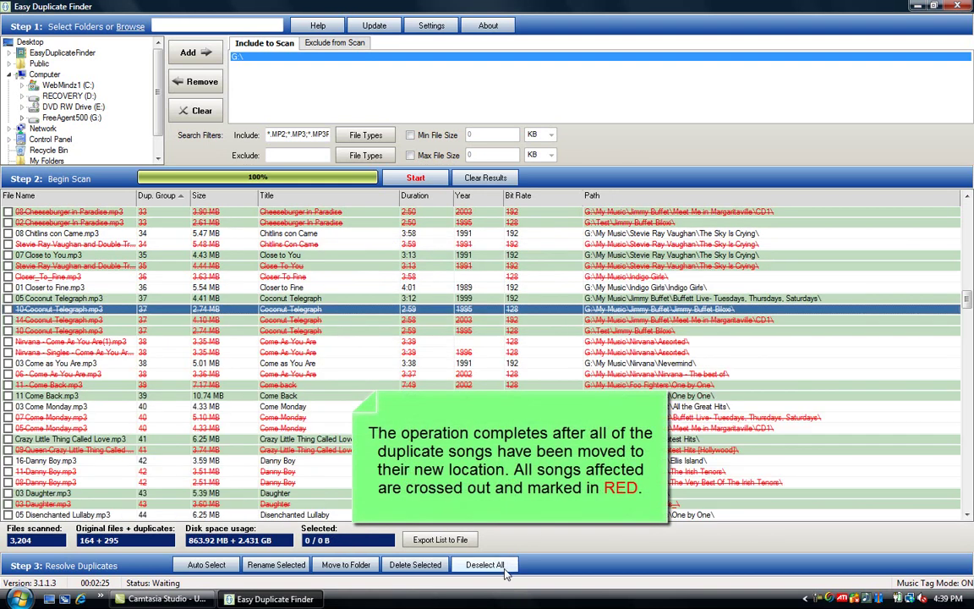
pyautogui.rightClick(332, 363)
pyautogui.moveTo(372, 358)
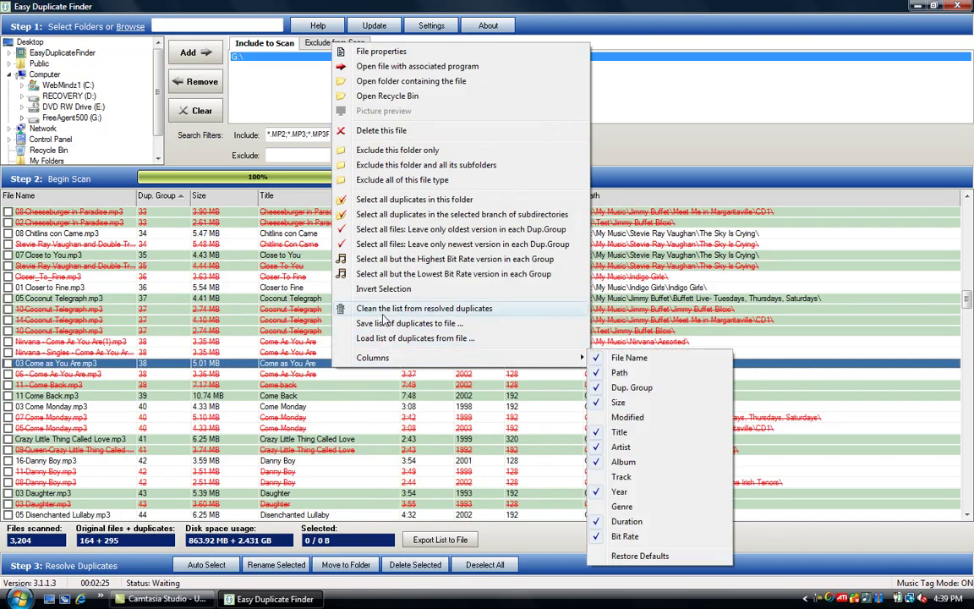
pyautogui.click(385, 310)
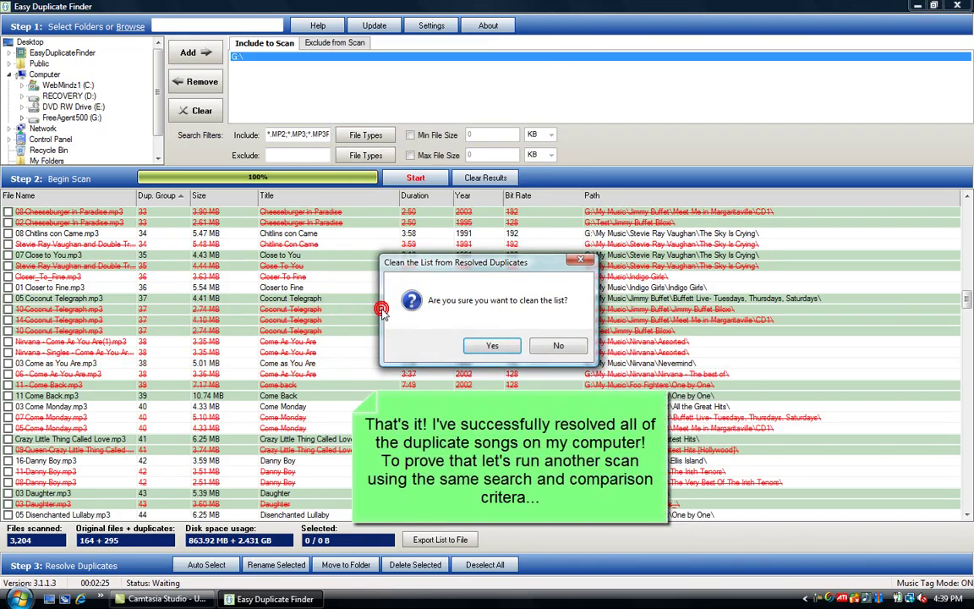
pyautogui.click(487, 348)
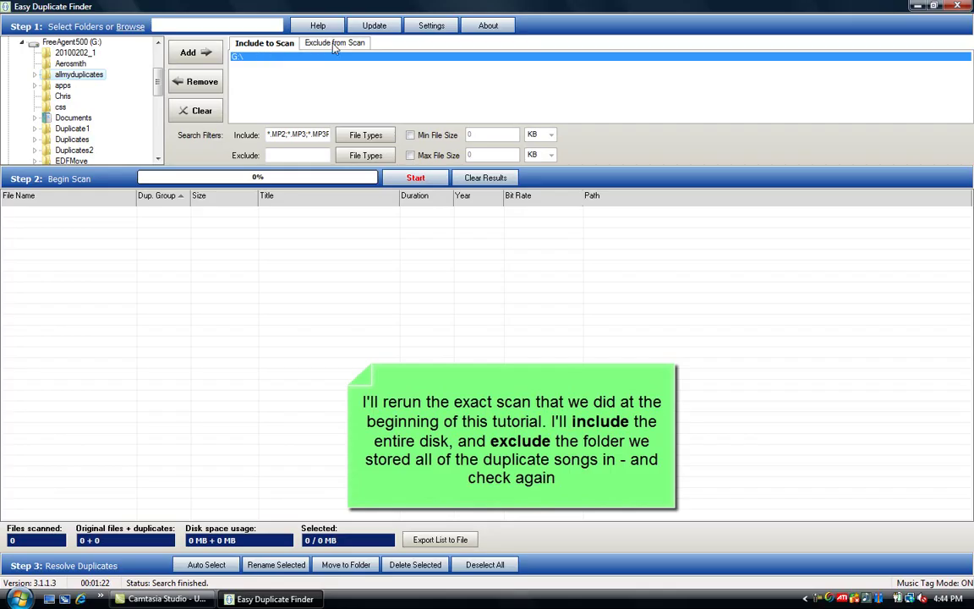
# Add G:\allmyduplicates to the scan exclusions and start a fresh duplicate scan of drive G:.
pyautogui.click(299, 41)
pyautogui.moveTo(76, 76); pyautogui.dragTo(256, 67)
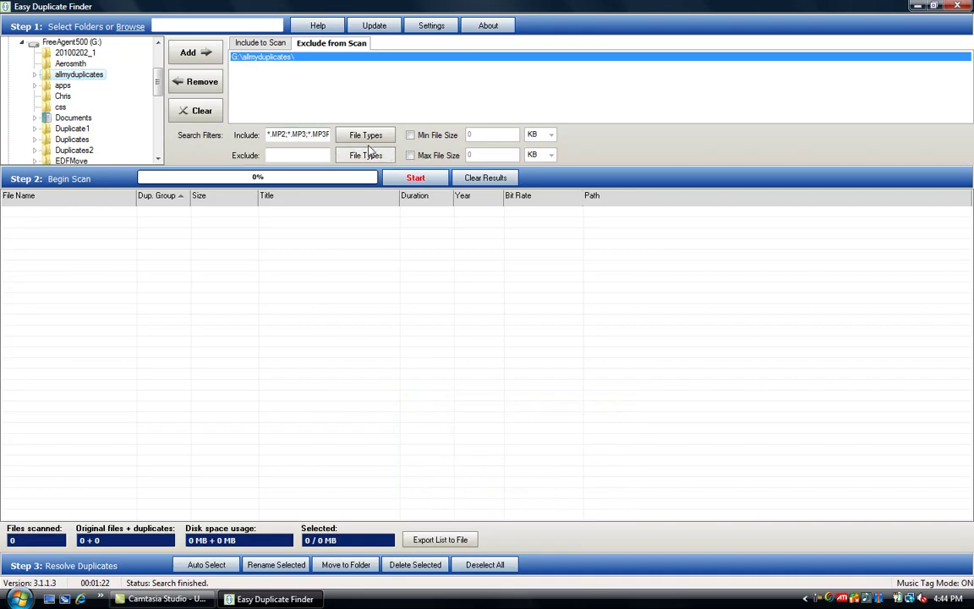
pyautogui.click(267, 42)
pyautogui.click(413, 179)
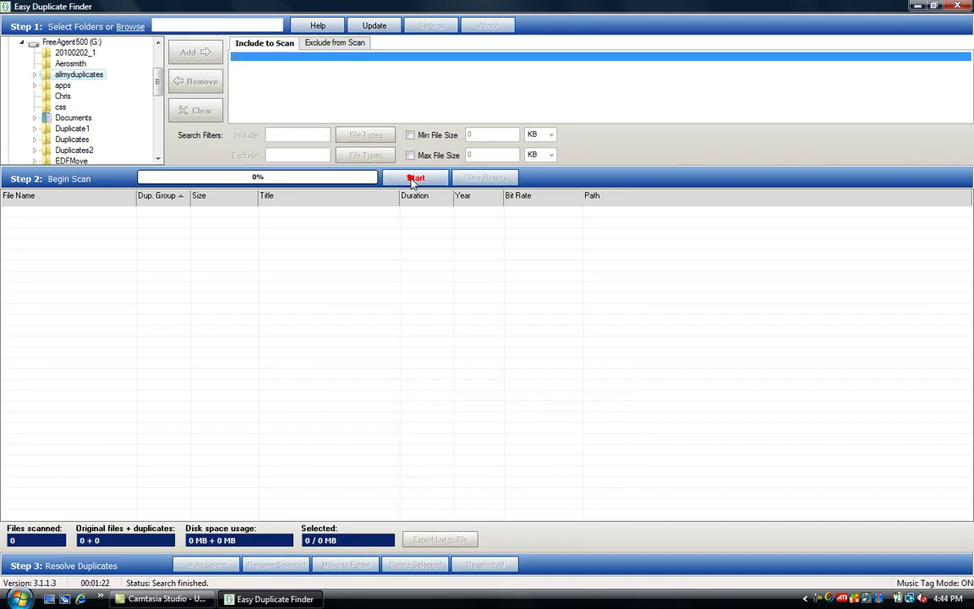